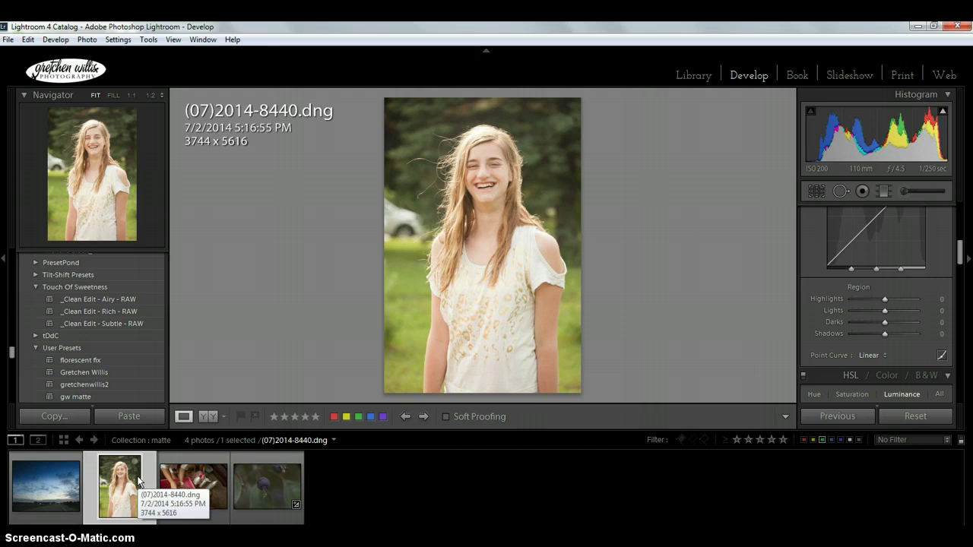
Review the hair-washing, berry and sunset road photos in the matte collection, ending on the portrait (07)2014-8440.dng
left_click(200, 487)
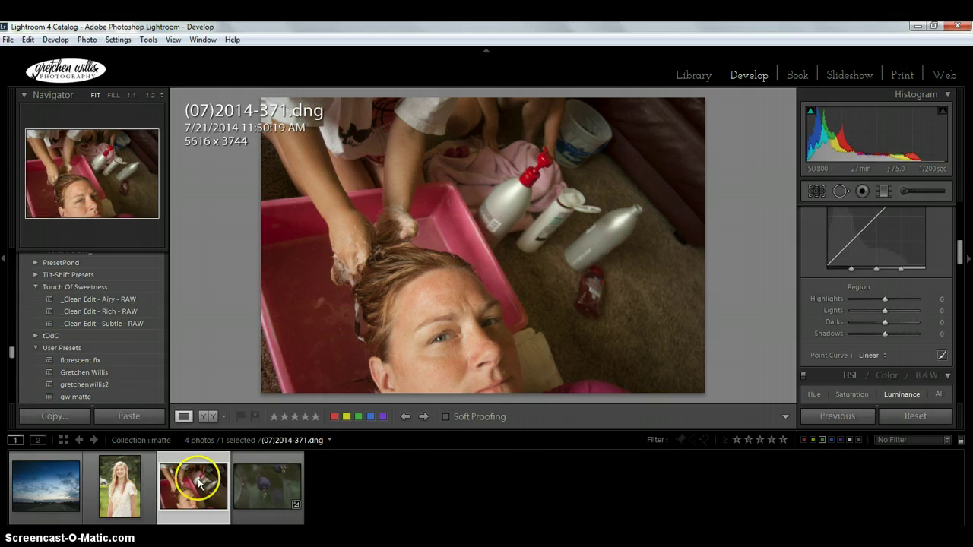
left_click(268, 493)
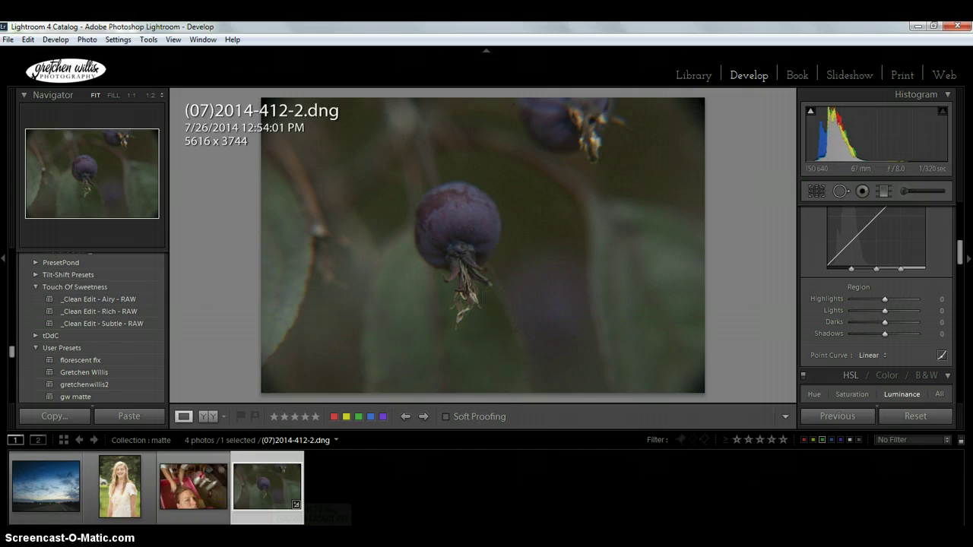
left_click(36, 505)
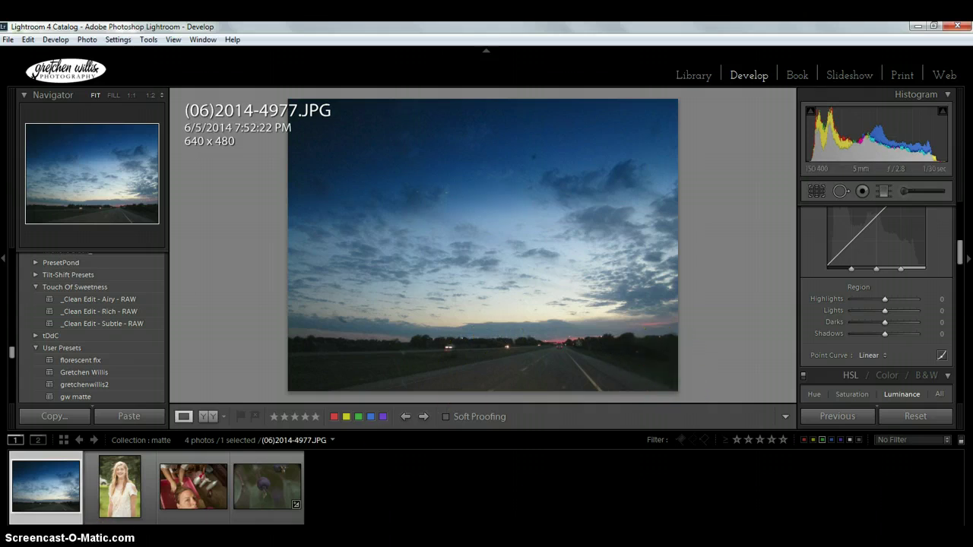
left_click(124, 497)
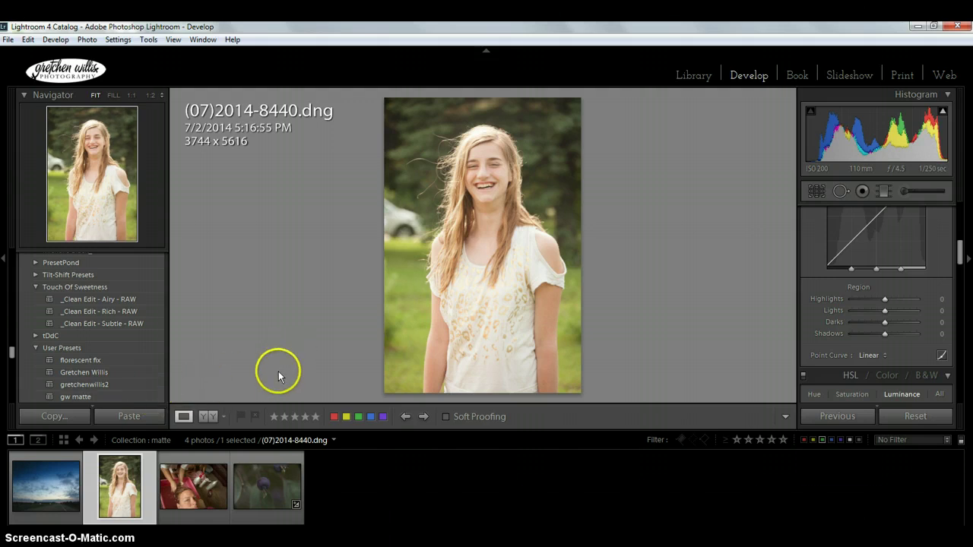
Show the portrait side by side as Before and After and apply the gw matte preset to it
left_click(213, 416)
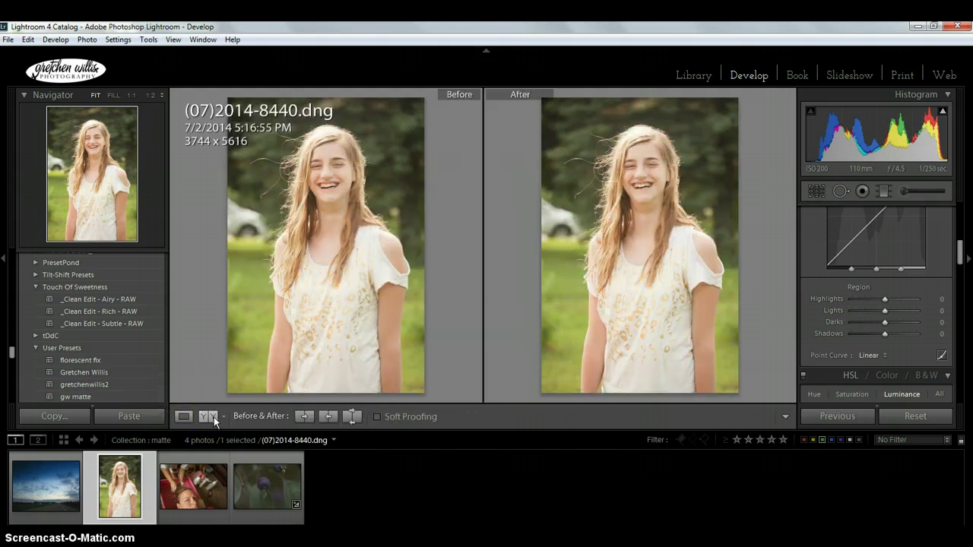
left_click(94, 396)
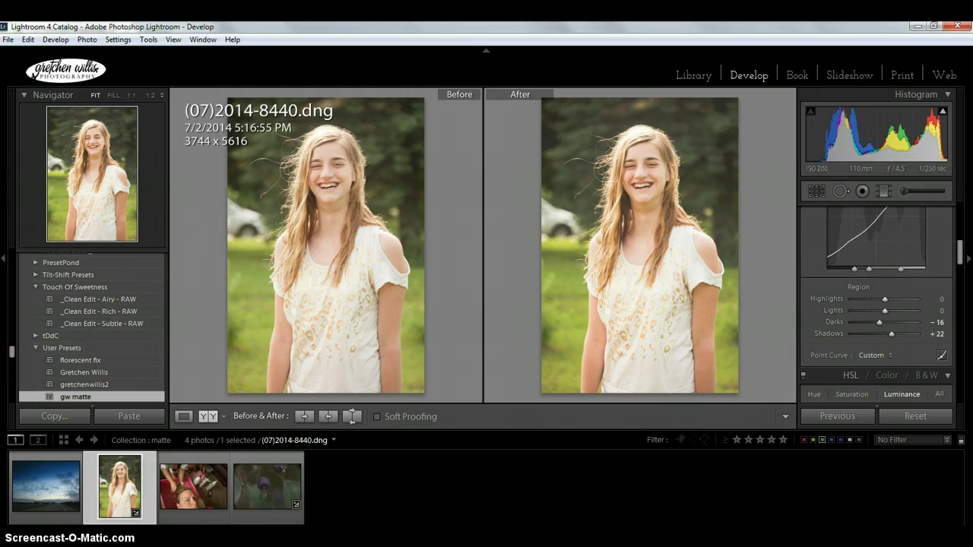
Try the gw matte preset on the berry photo (07)2014-412-2.dng, undo it, and apply the Simple Matte preset instead
left_click(256, 480)
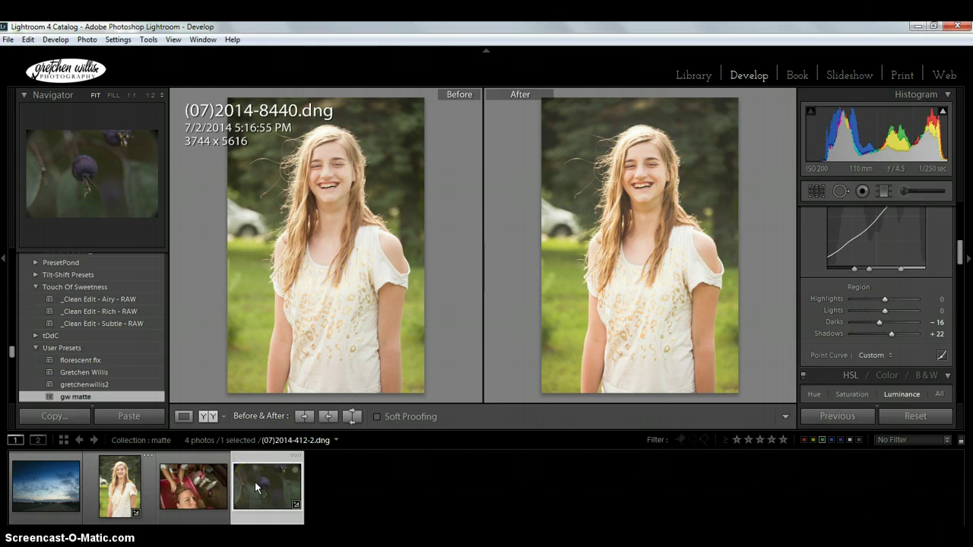
left_click_drag(262, 471, 448, 266)
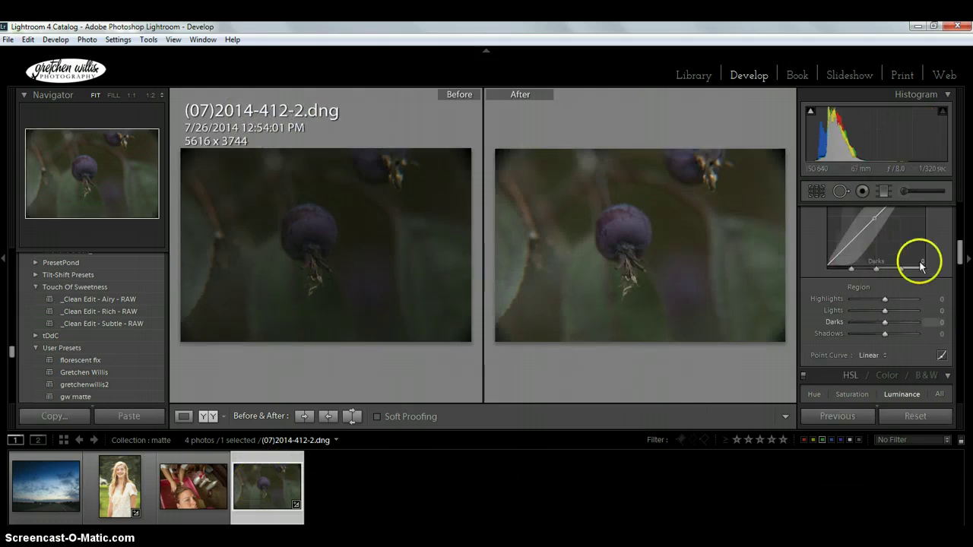
scroll(958, 254, "up", 5)
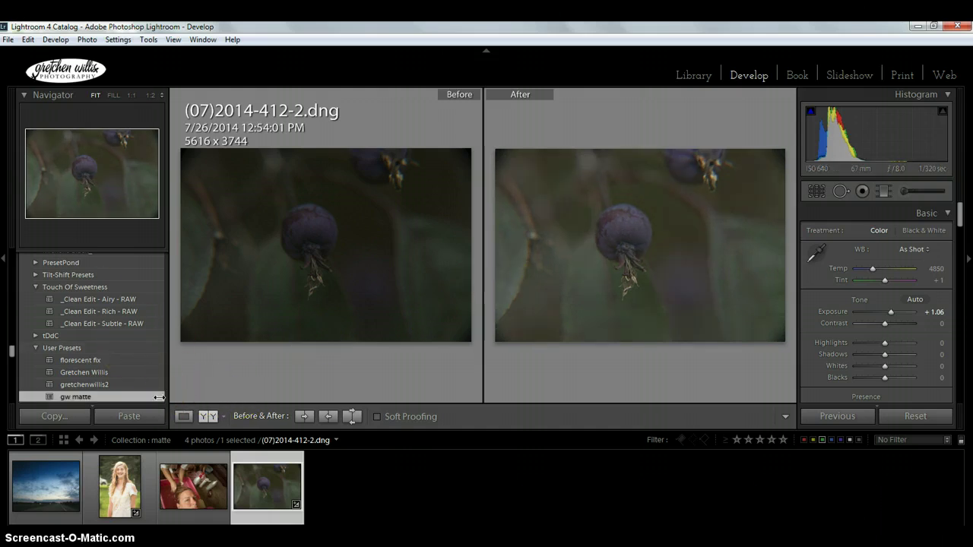
left_click(588, 321)
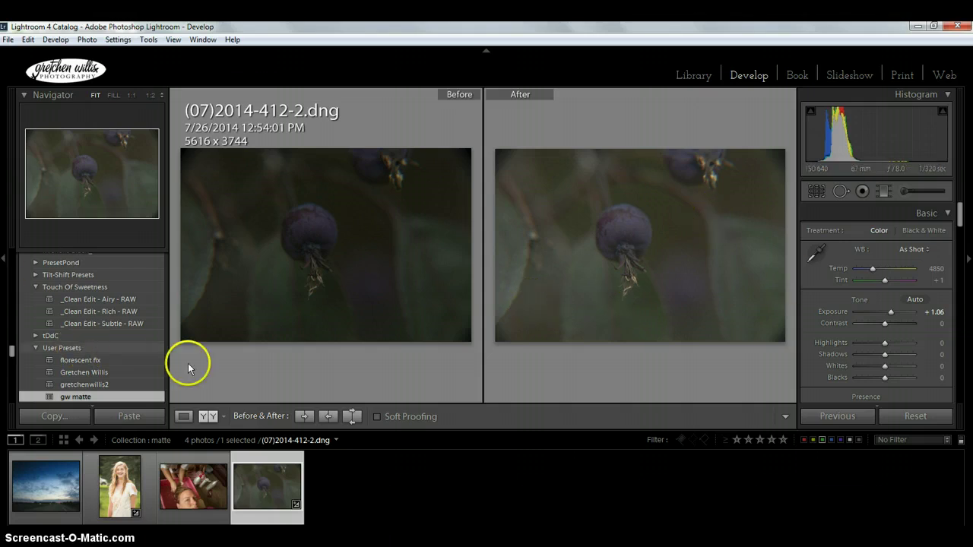
key("ctrl+z")
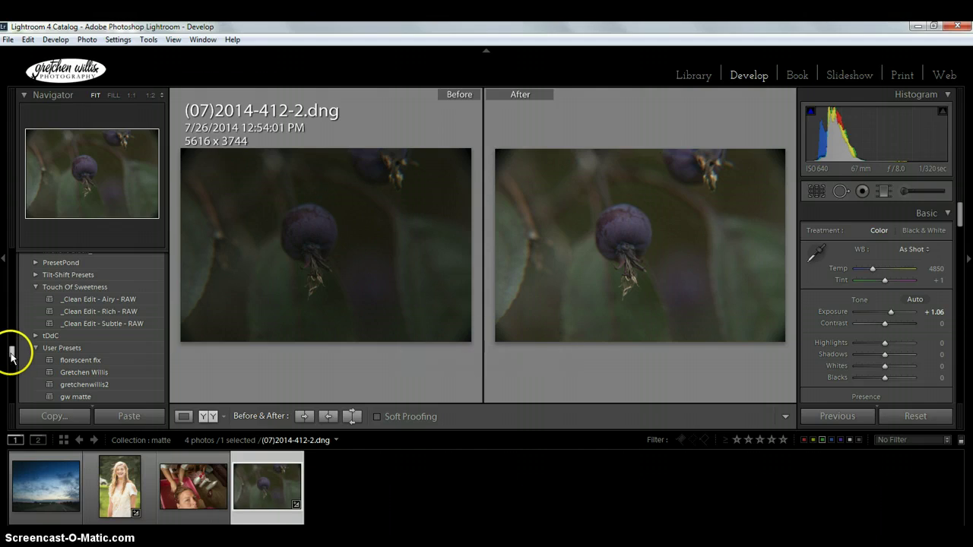
left_click_drag(12, 355, 11, 258)
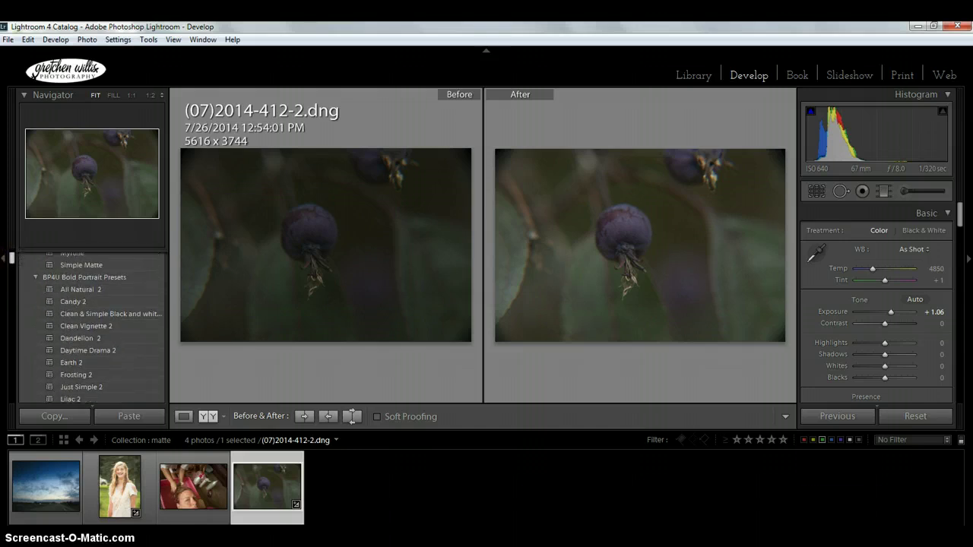
left_click(157, 266)
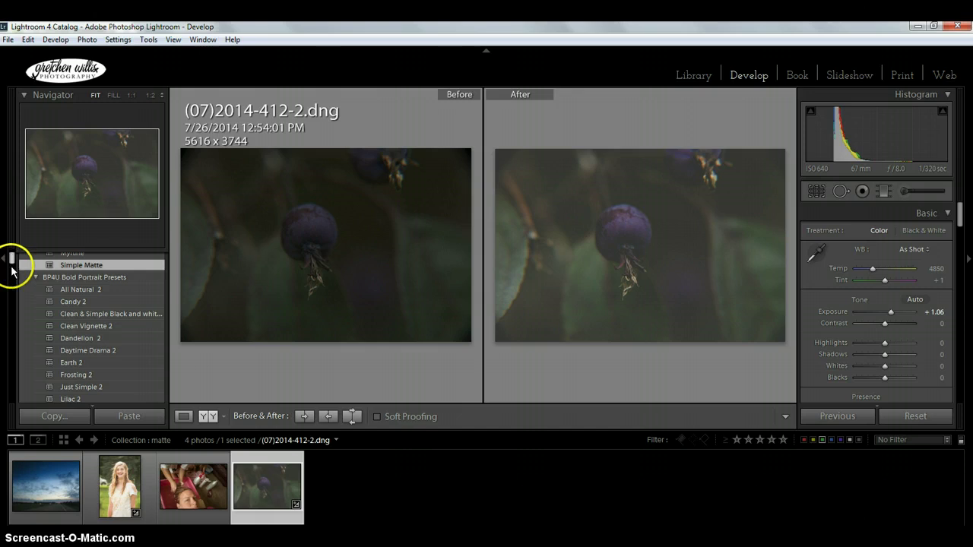
Apply the Simple Matte preset to the sunset road photo (06)2014-4977.JPG
left_click(46, 487)
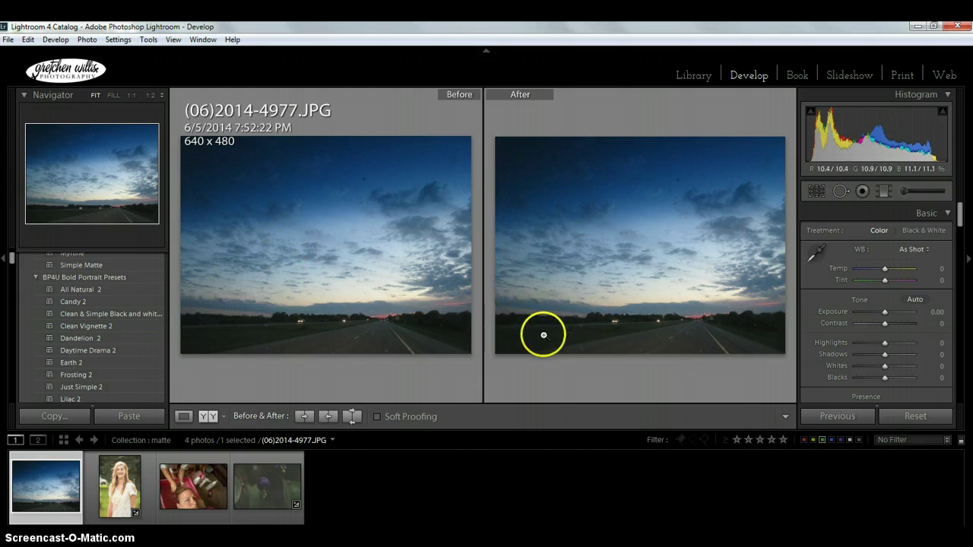
left_click(153, 266)
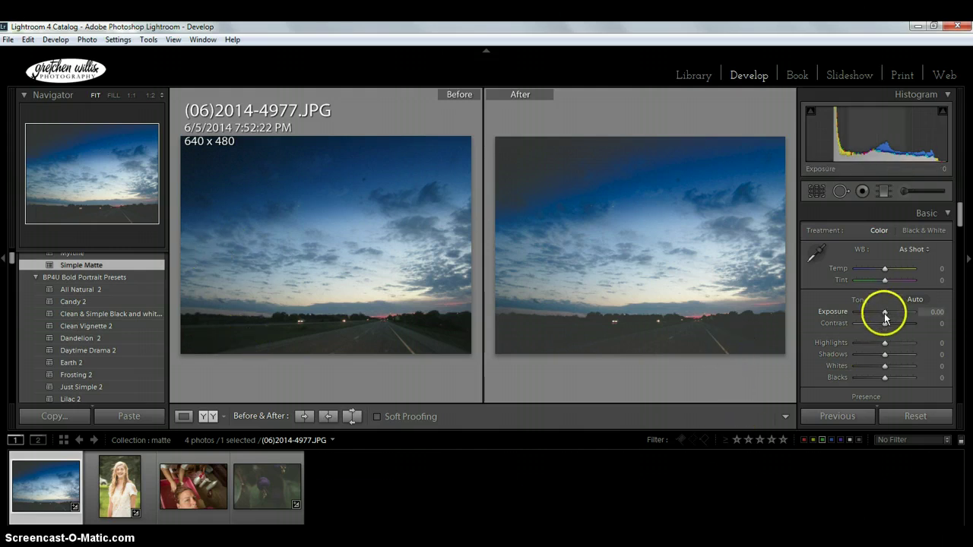
Raise the sunset road photo's exposure to +0.79 to test how it affects the matte look
left_click_drag(886, 318, 885, 319)
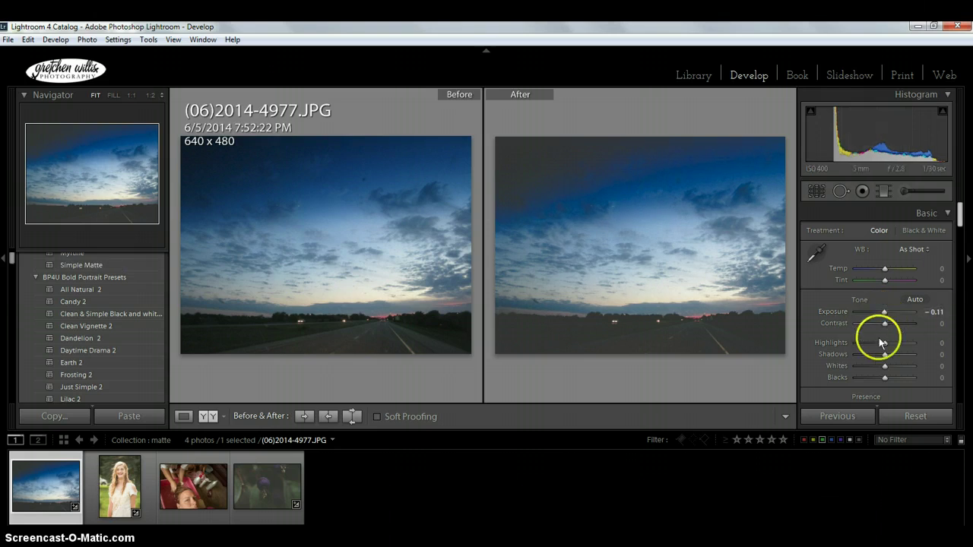
left_click(839, 313)
key("plus")
key("plus")
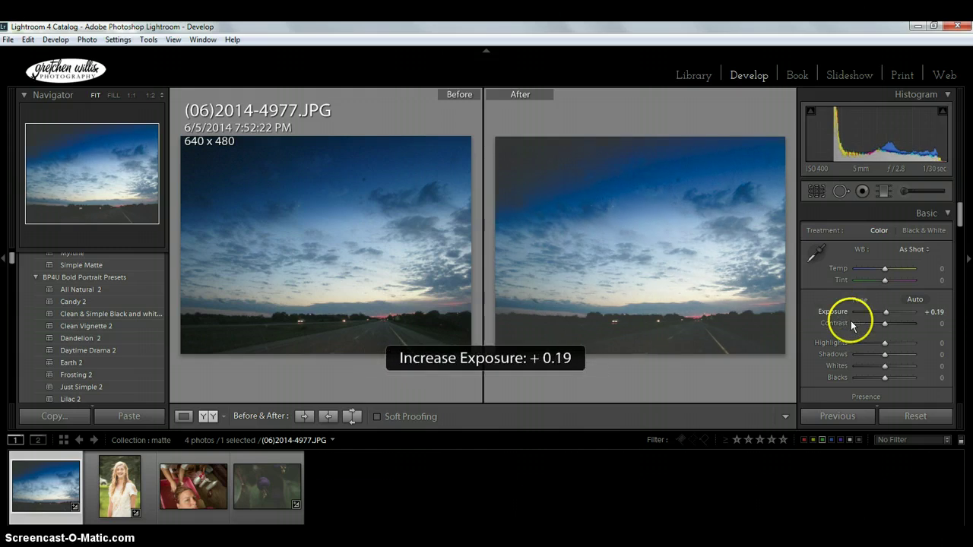
key("plus")
key("plus")
key("plus")
key("plus")
key("plus")
key("plus")
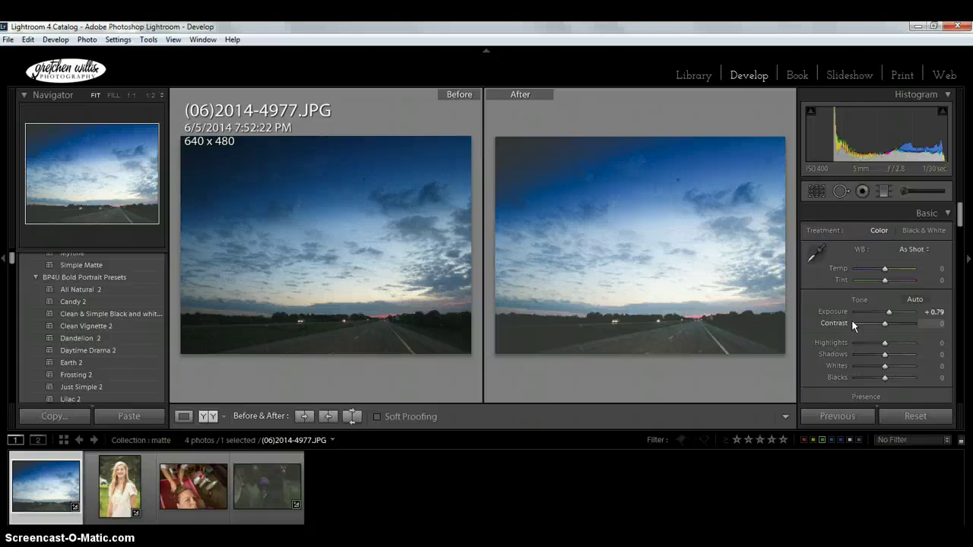
Lower the sunset road photo's exposure to −0.01
key("minus")
key("minus")
key("minus")
key("minus")
key("minus")
key("minus")
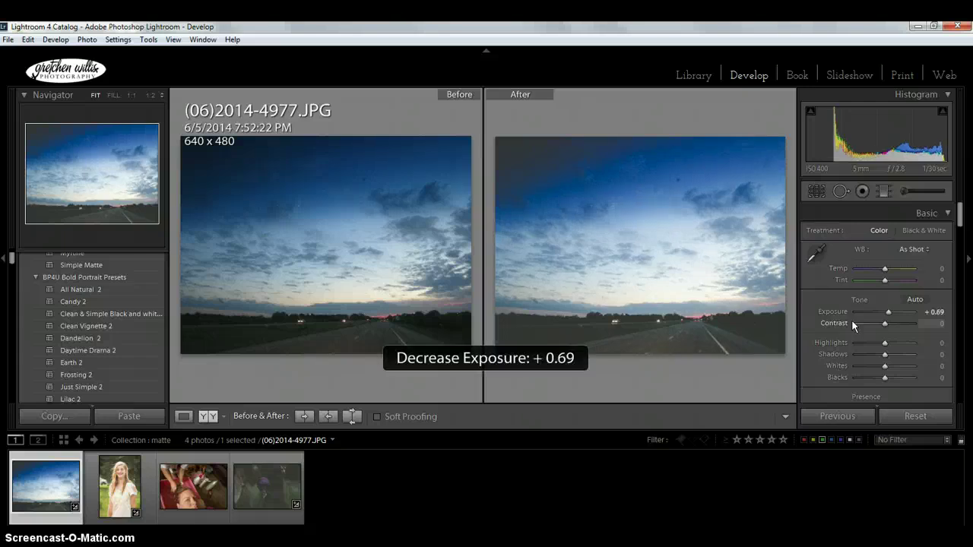
key("minus")
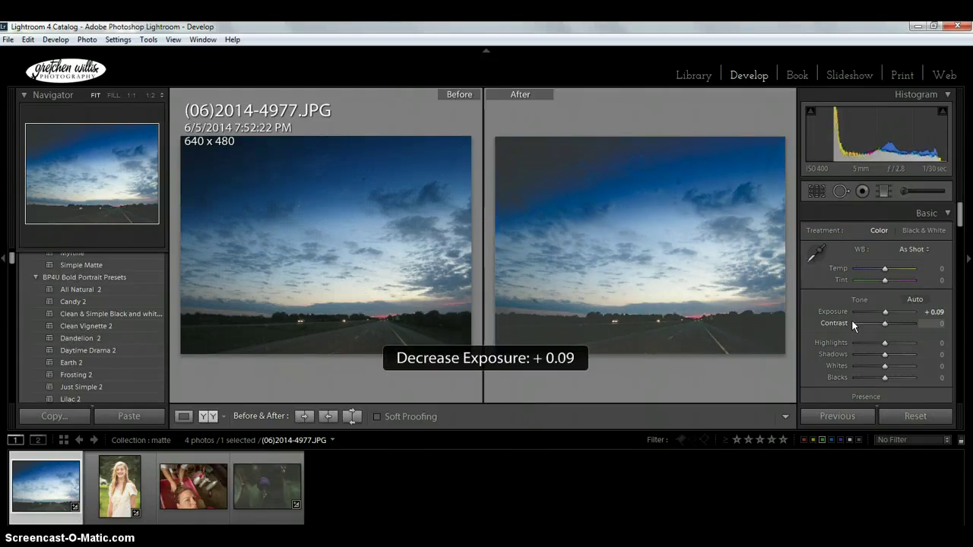
key("minus")
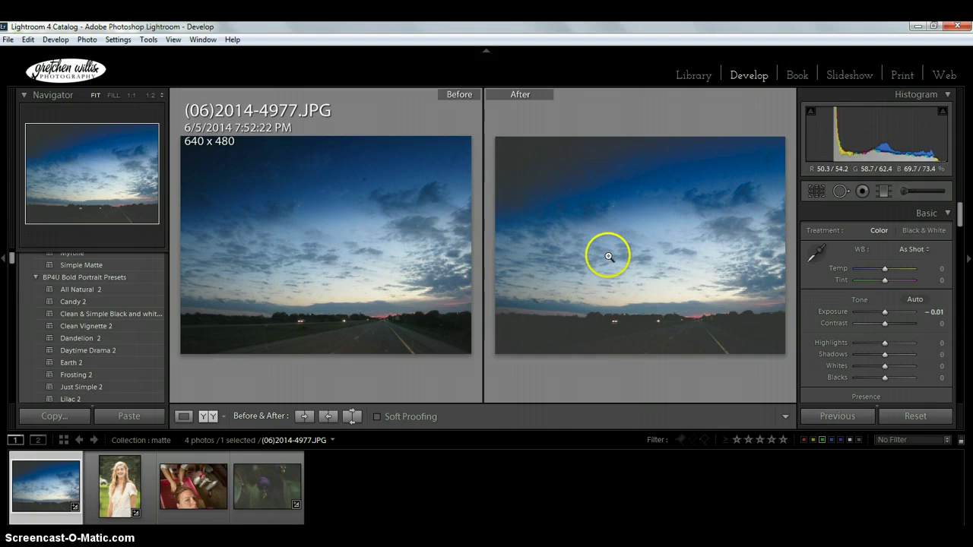
Apply the Simple Matte preset to the portrait (07)2014-8440.dng and bring its tone curve into view
left_click(136, 479)
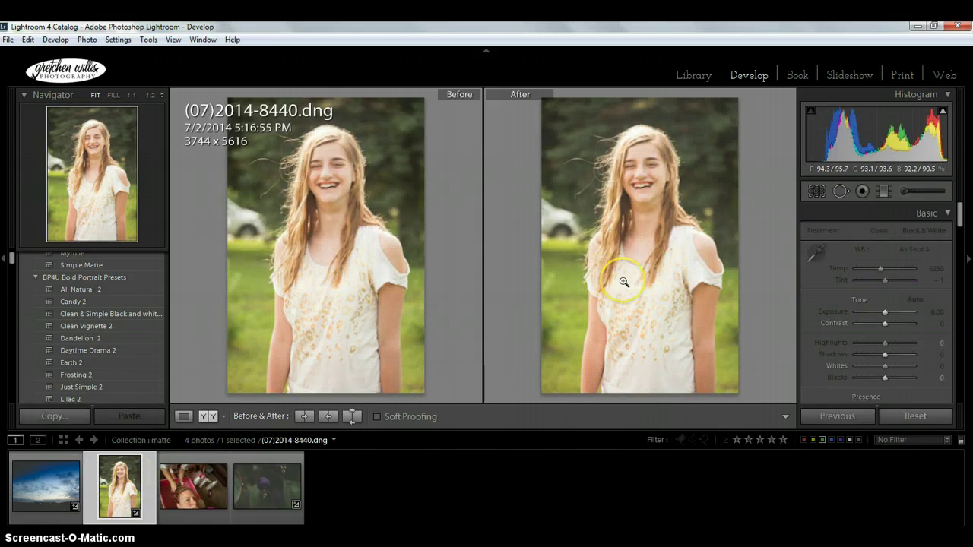
left_click(152, 262)
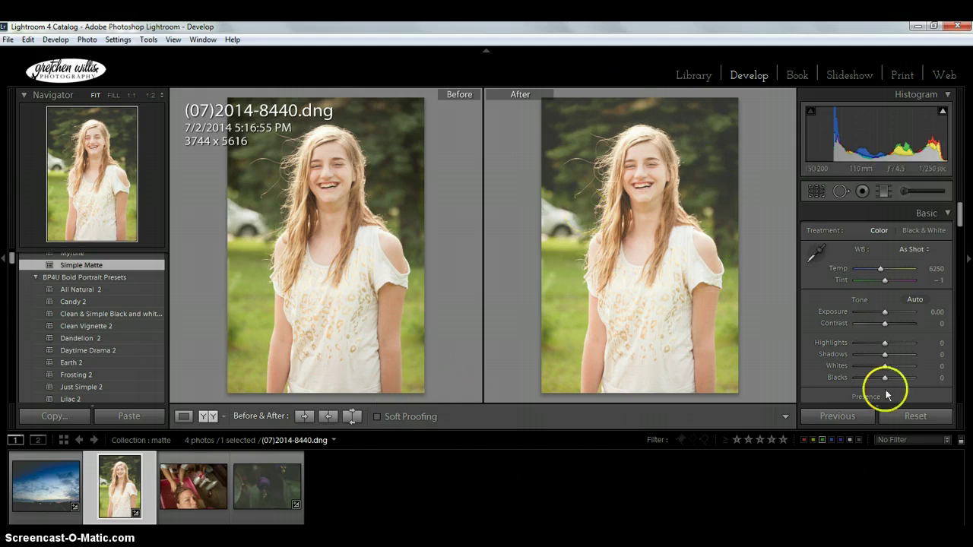
left_click_drag(960, 220, 967, 257)
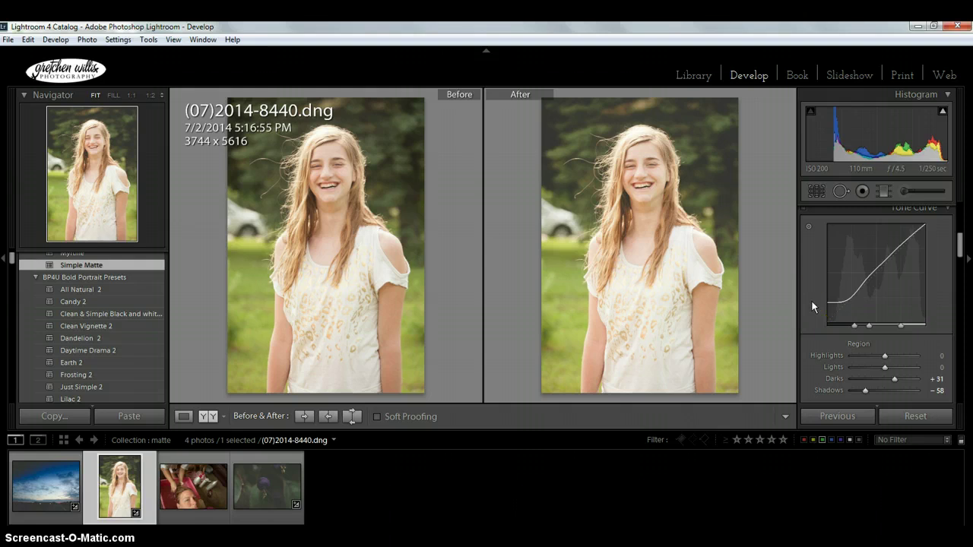
Select the hair-washing photo (07)2014-371.dng and switch its tone curve to point-curve editing, keeping the Linear curve
left_click(184, 497)
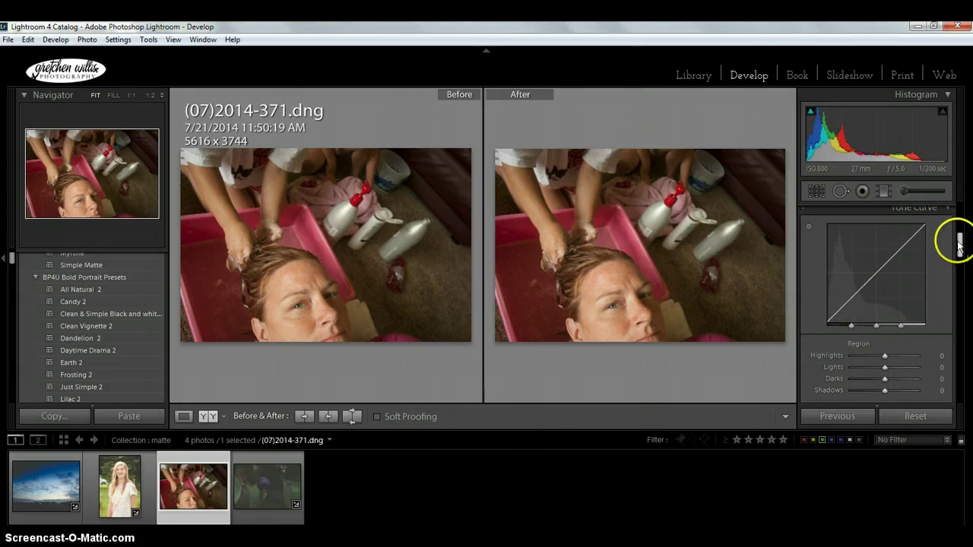
scroll(959, 244, "down", 2)
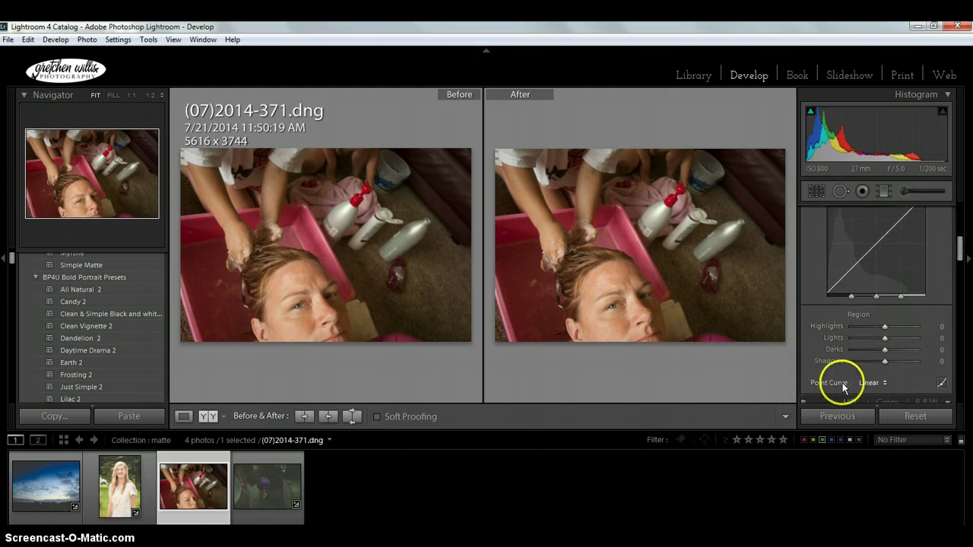
left_click(941, 383)
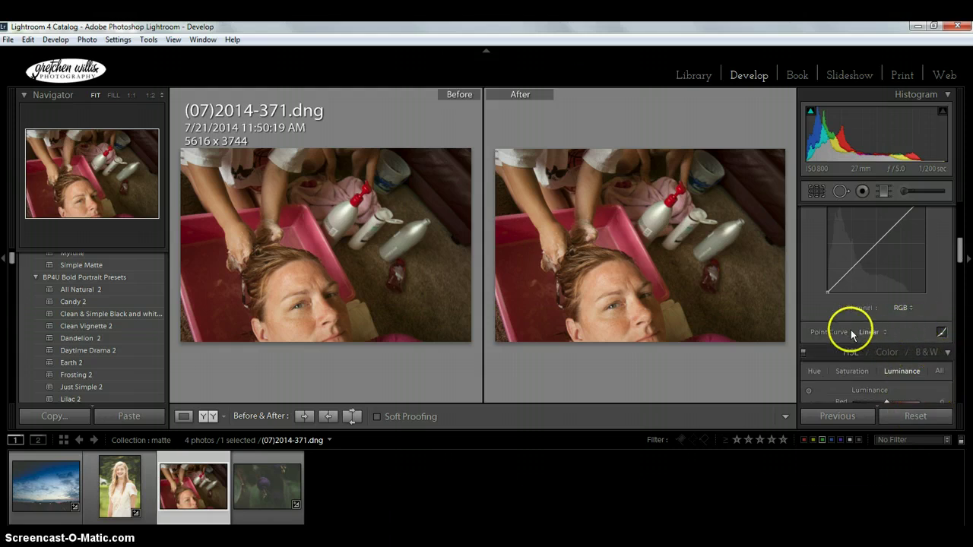
left_click(942, 335)
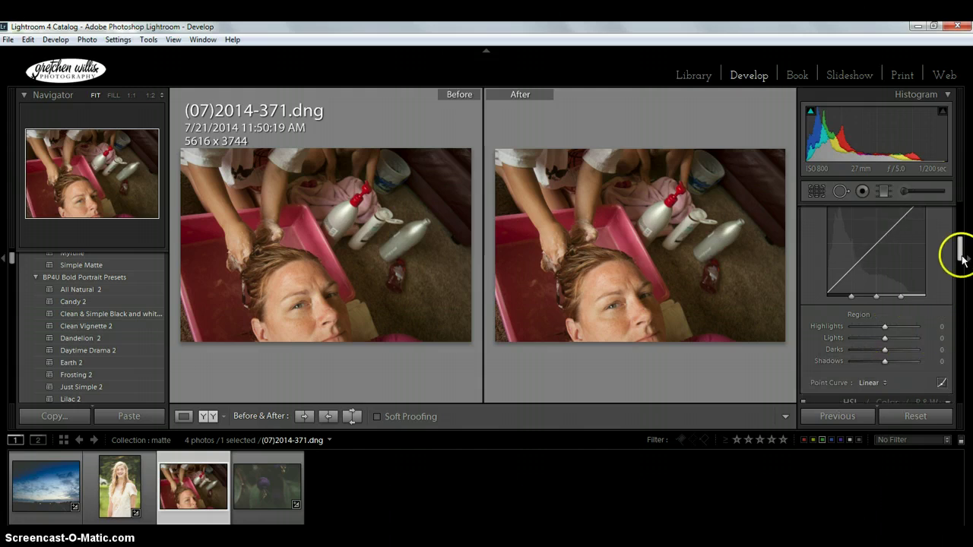
scroll(957, 254, "down", 2)
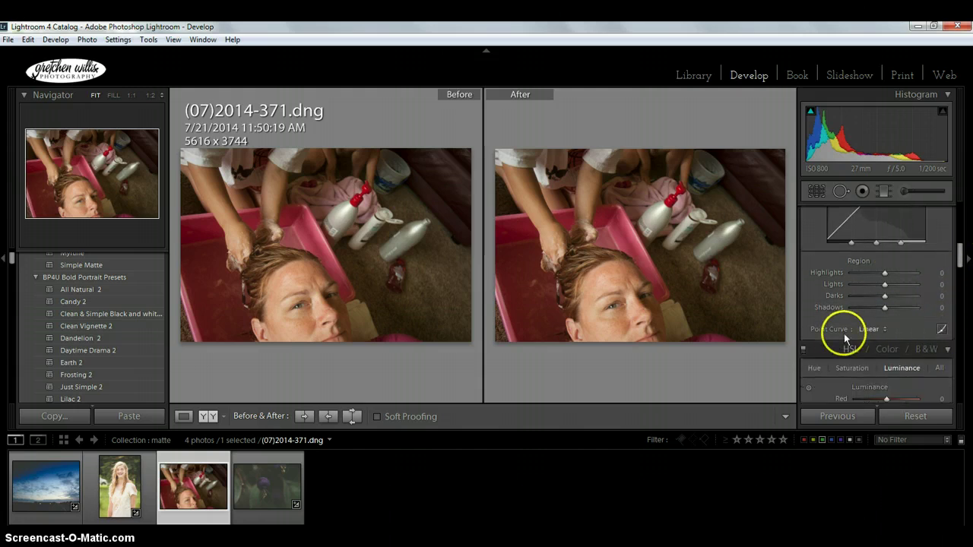
left_click(884, 329)
left_click(914, 337)
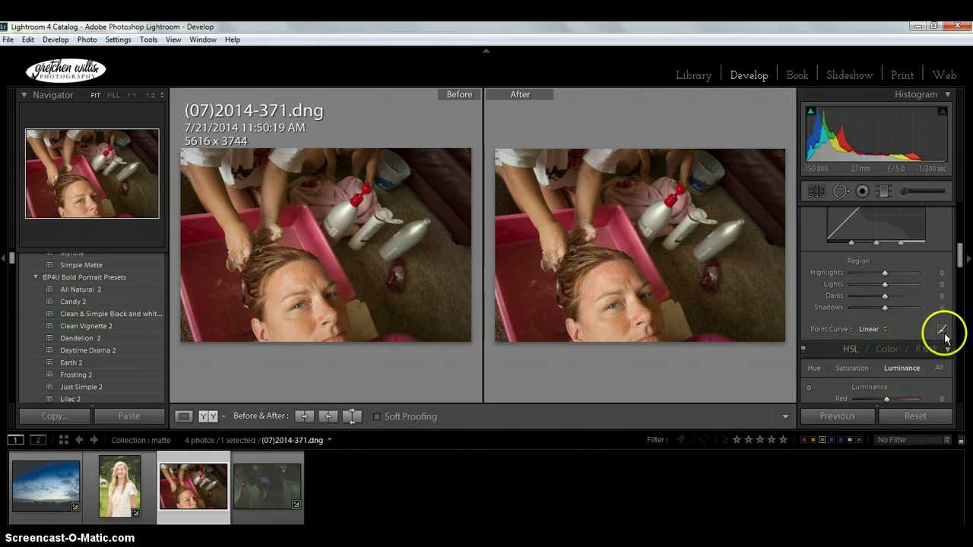
left_click(941, 329)
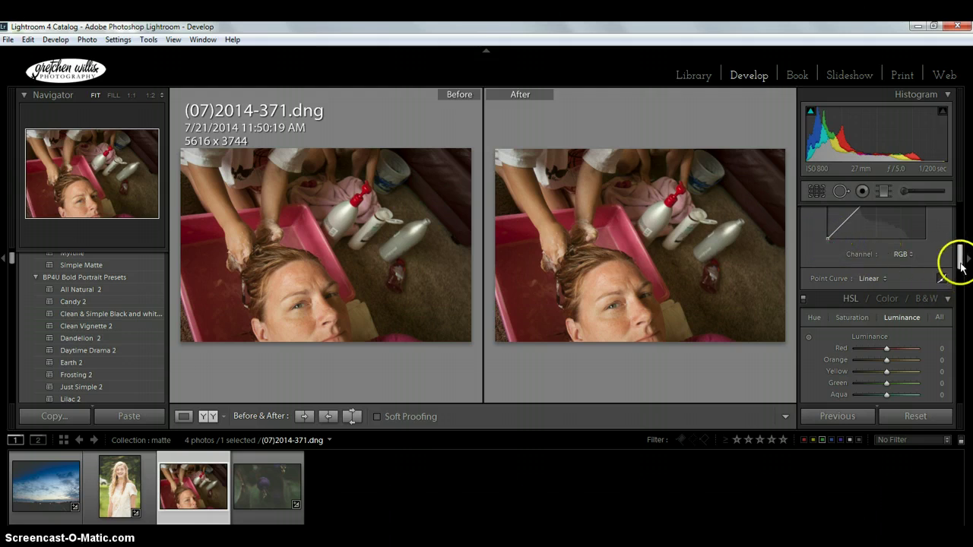
Lift the black point of the RGB point curve and add three points along its shadow end to create a gently rising matte curve
scroll(961, 258, "up", 2)
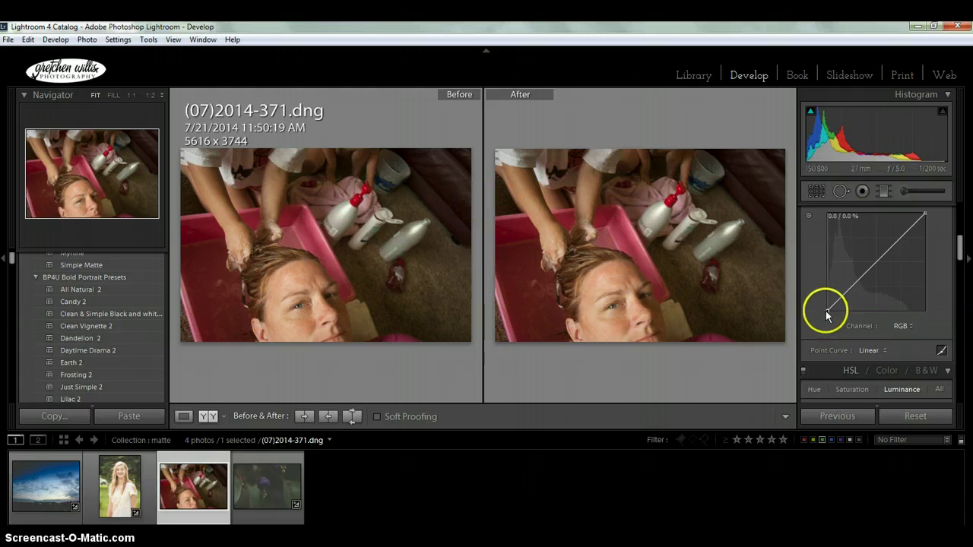
left_click_drag(827, 310, 827, 289)
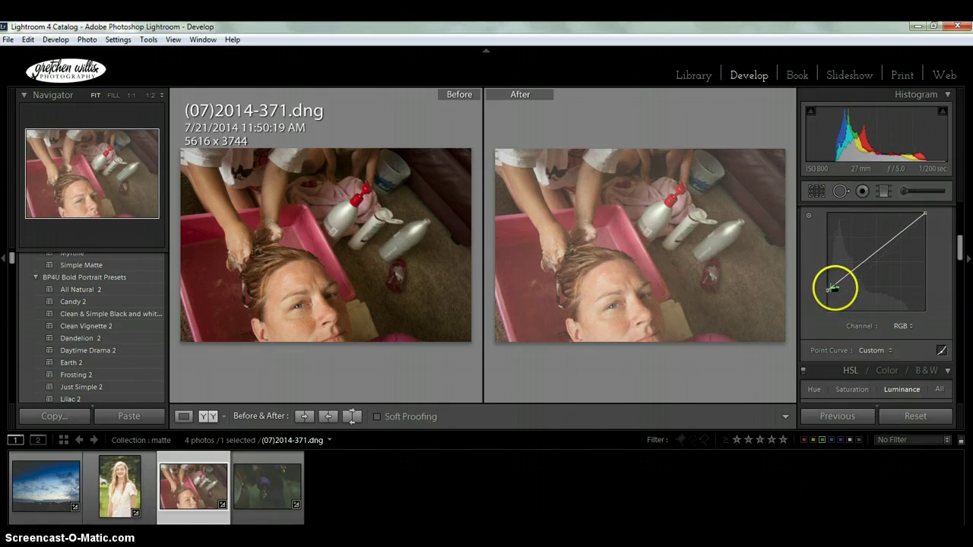
left_click_drag(836, 284, 855, 282)
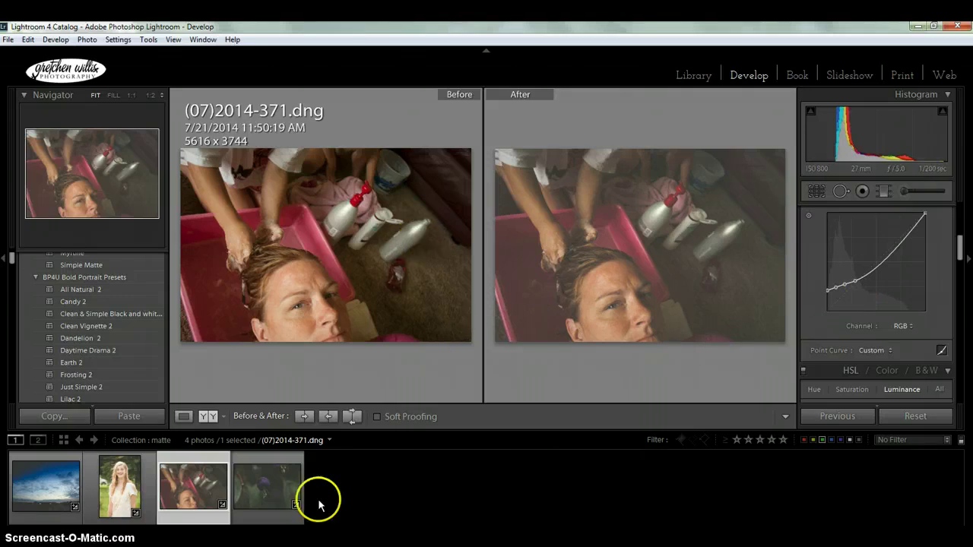
Preview the edited portrait and sunset road photo to compare them with the hair-washing photo's matte result
left_click(119, 506)
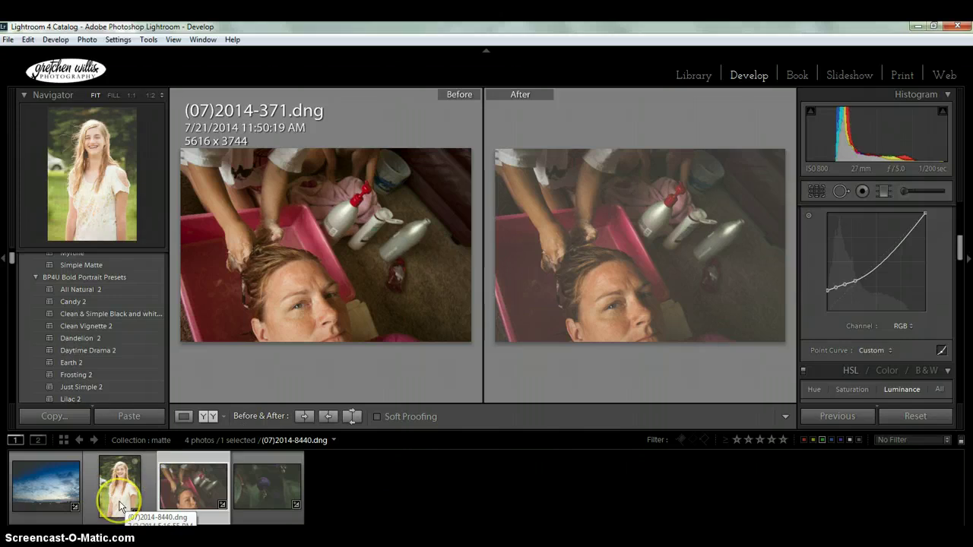
left_click(117, 506)
left_click(168, 485)
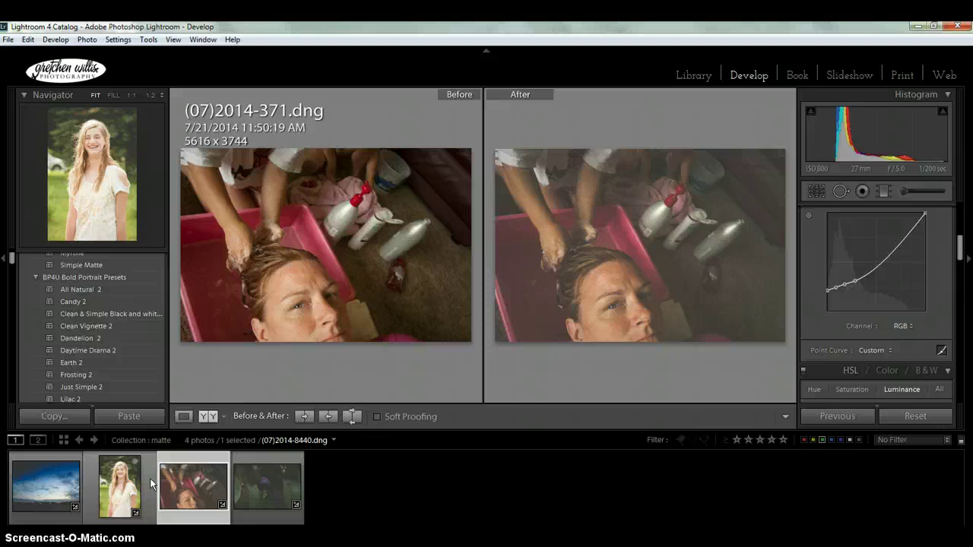
left_click(144, 494)
left_click(45, 495)
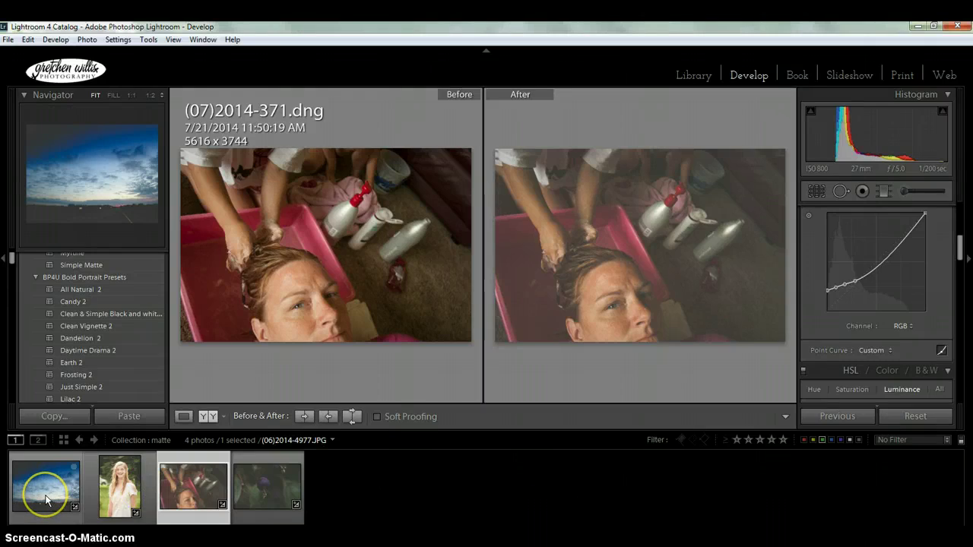